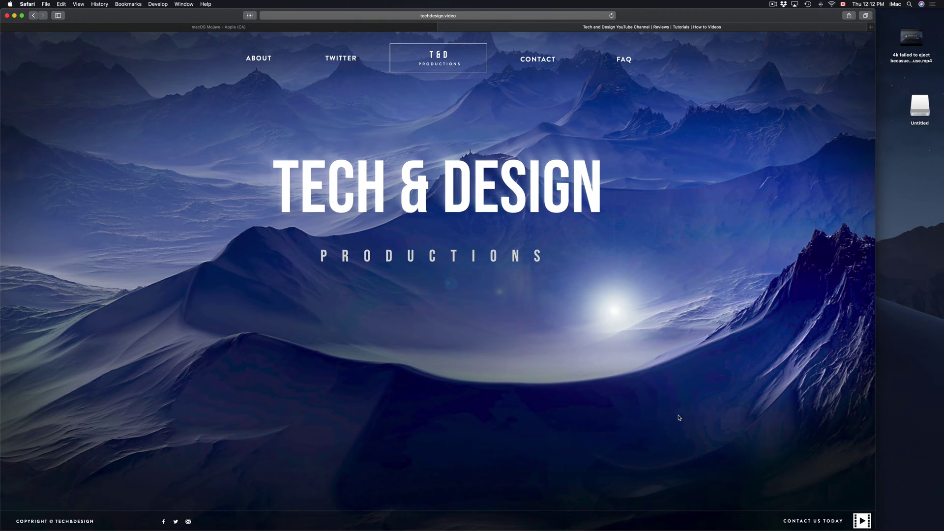
Launch Disk Utility from the Spotlight results for 'disk'
mouse_move(656, 526)
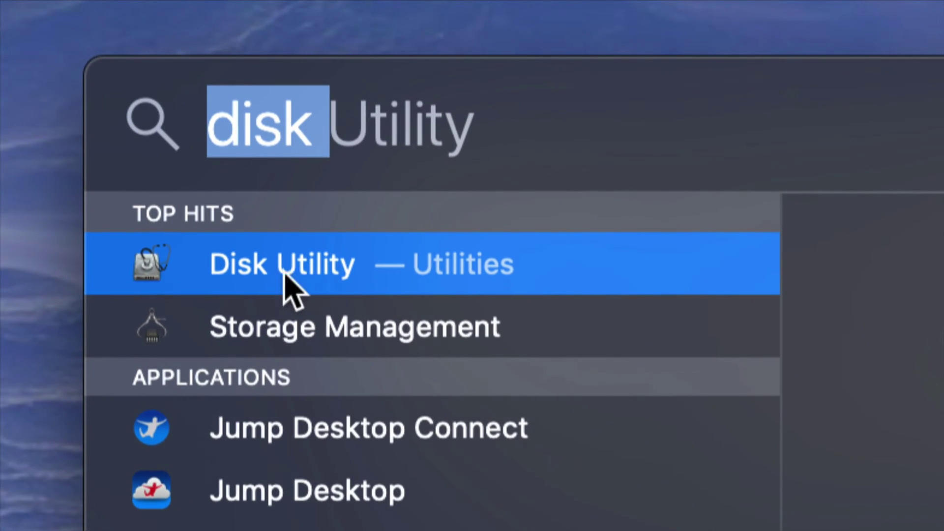
click(298, 274)
double_click(298, 274)
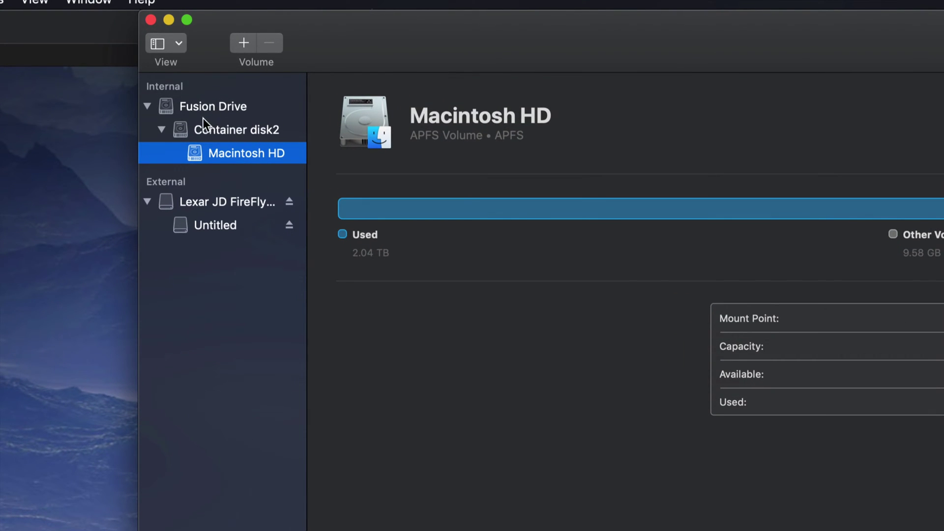
Collapse the Fusion Drive, then expand the Lexar drive and select its Untitled volume (15.7 GB, Mac OS Extended)
click(148, 106)
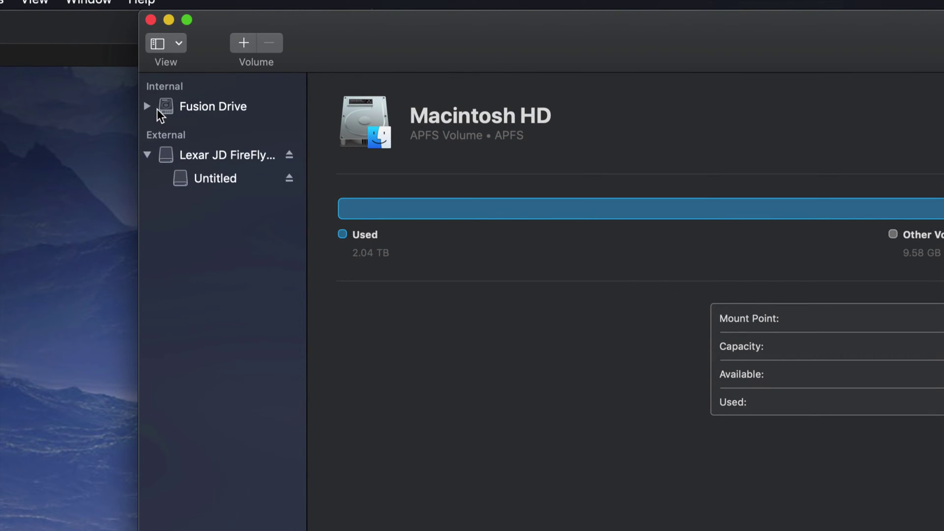
click(147, 154)
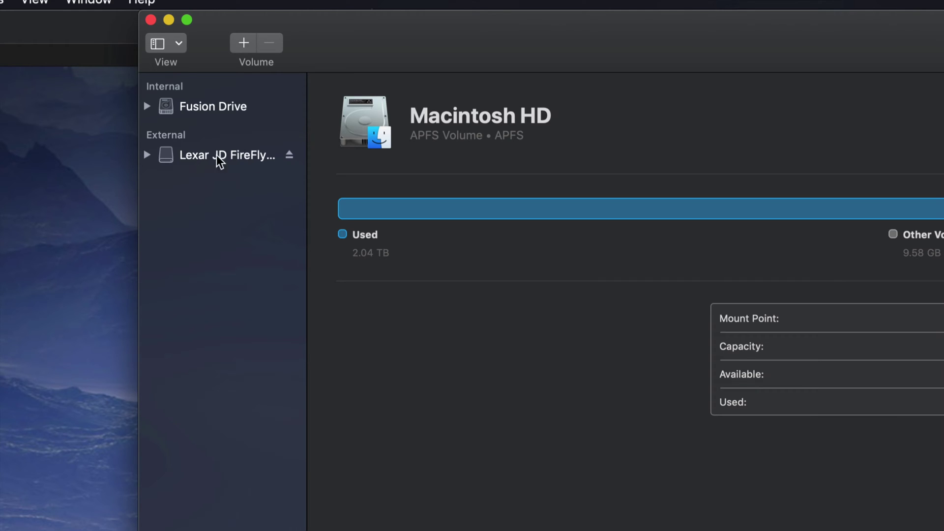
click(240, 156)
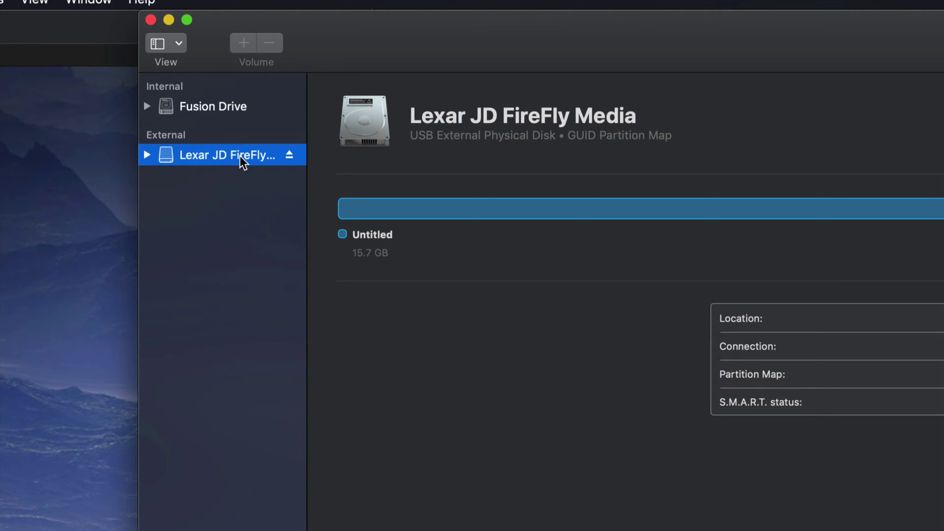
click(240, 156)
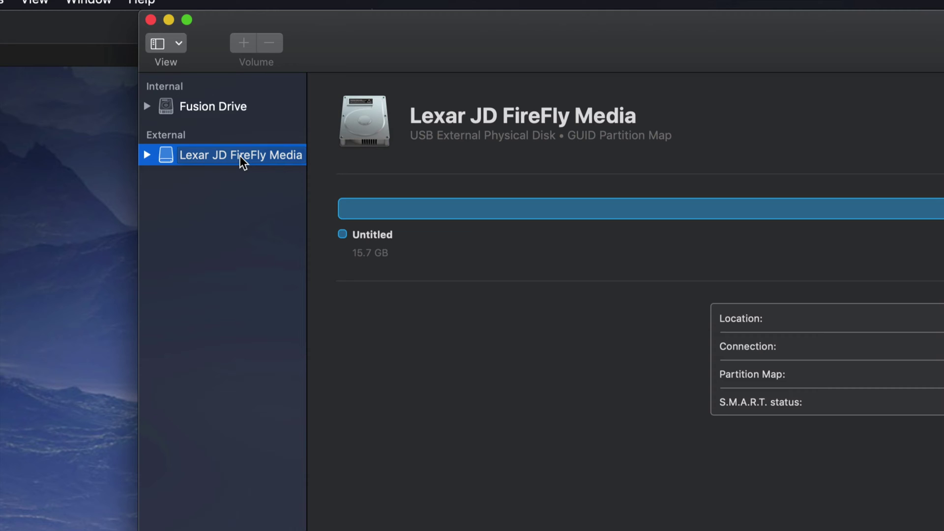
click(146, 154)
click(145, 154)
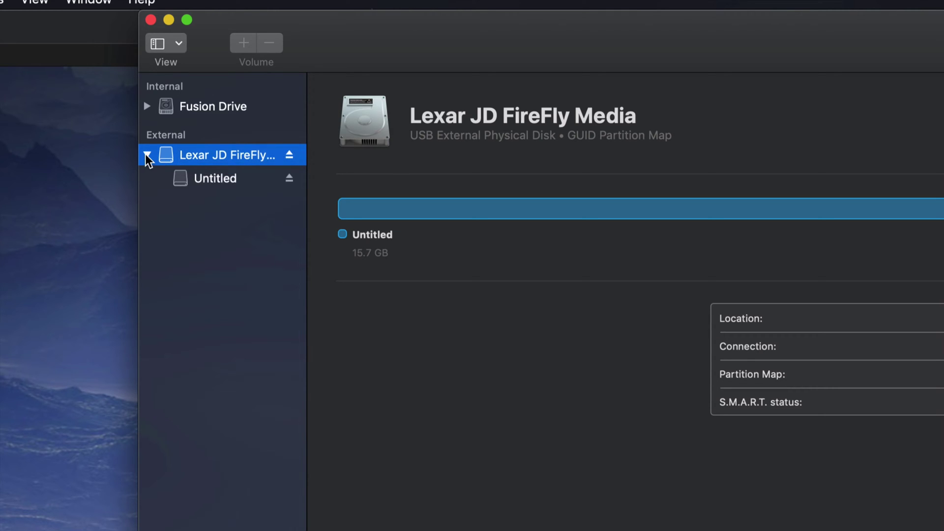
click(227, 180)
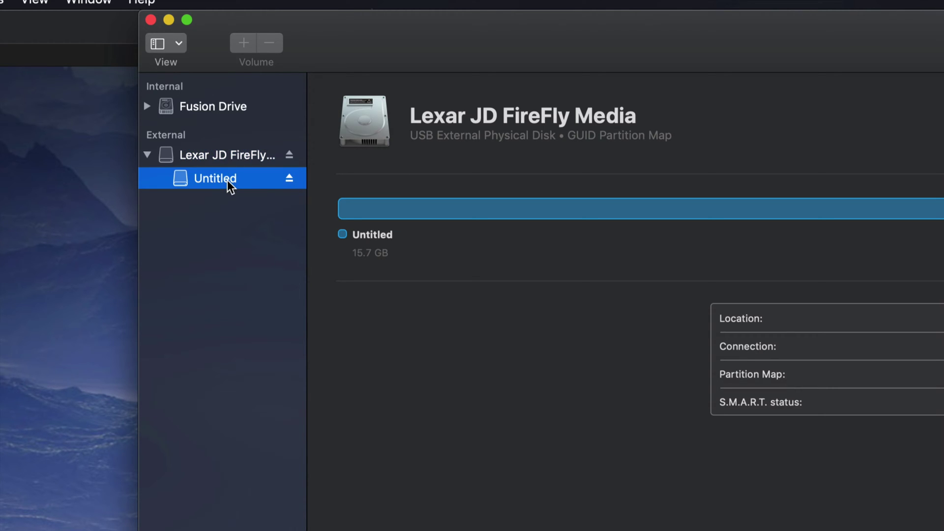
click(232, 157)
click(234, 174)
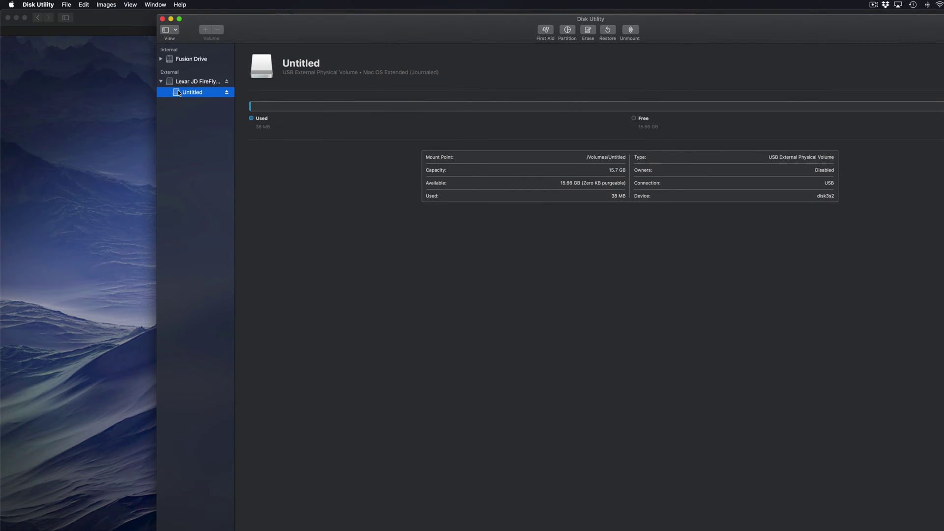
Select the whole Lexar JD FireFly Media disk and fit the Disk Utility window to the screen
click(186, 84)
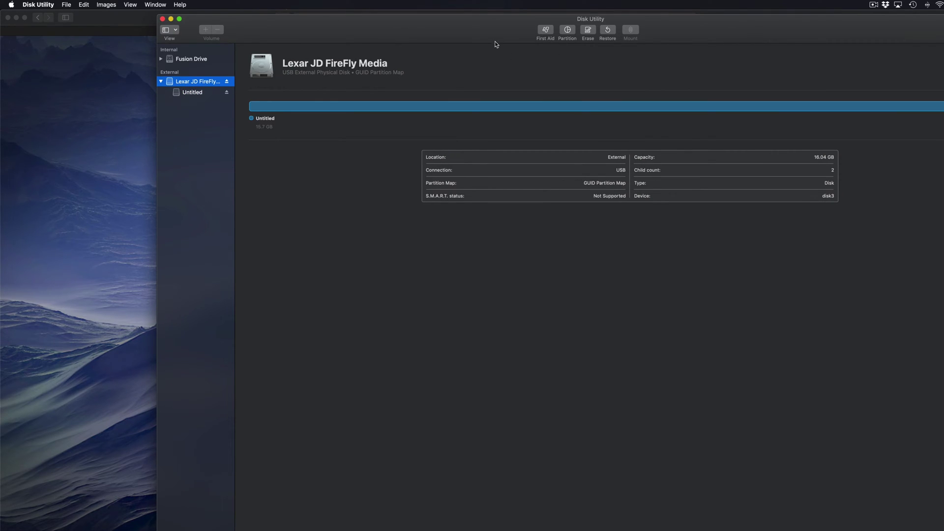
drag(497, 42, 403, 84)
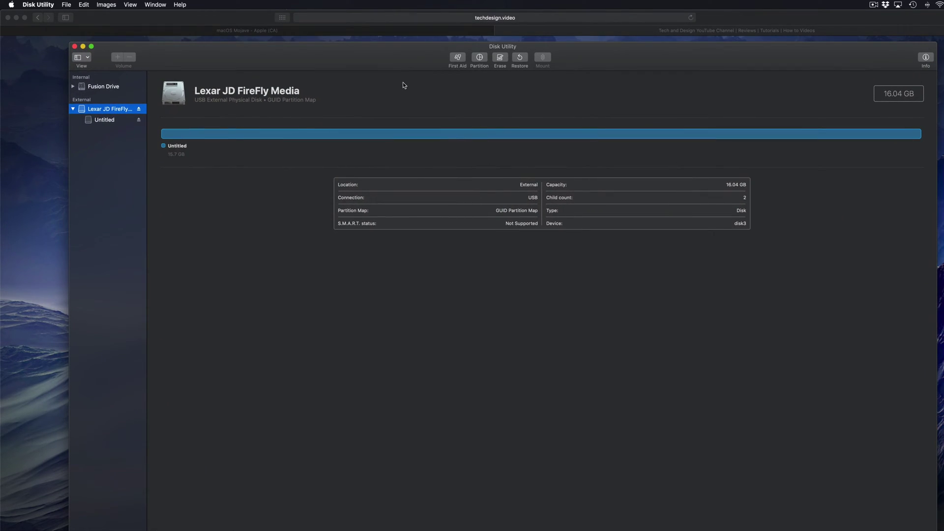
double_click(405, 46)
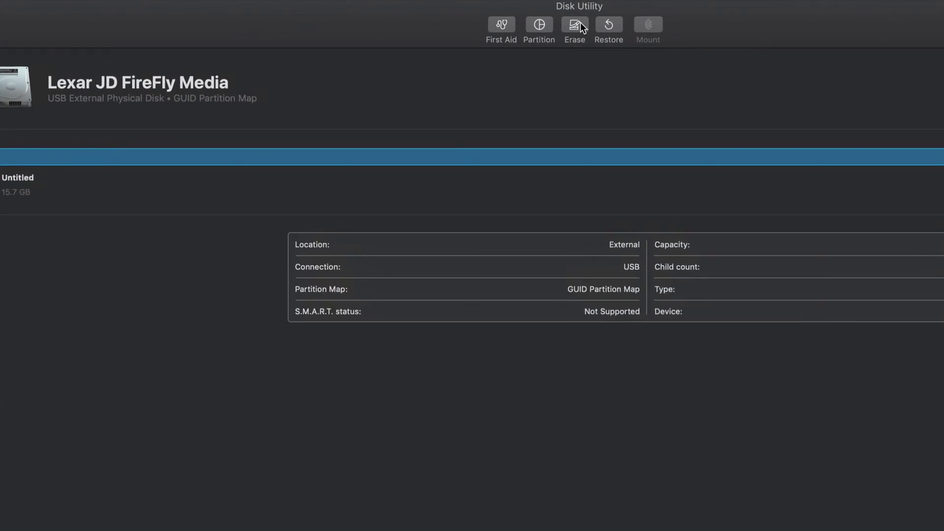
Start erasing the Lexar drive and choose ExFAT as its format
click(573, 31)
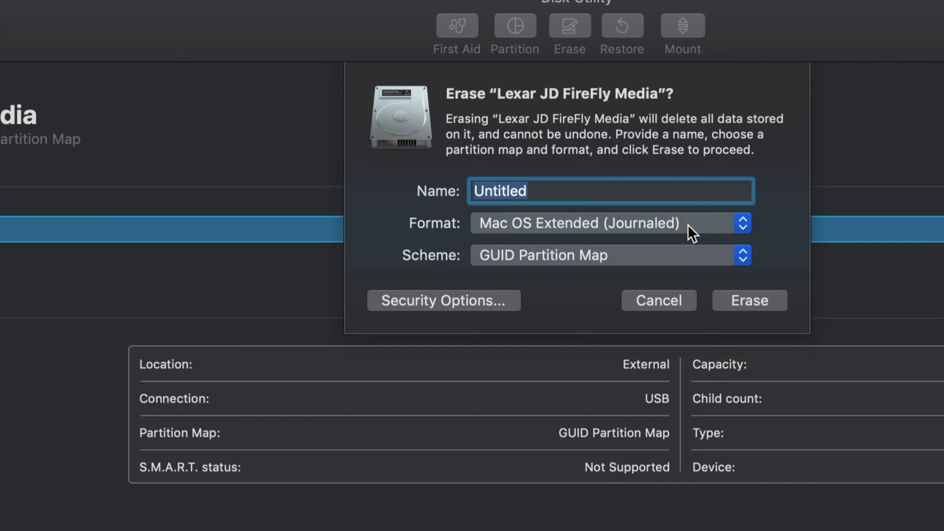
click(740, 219)
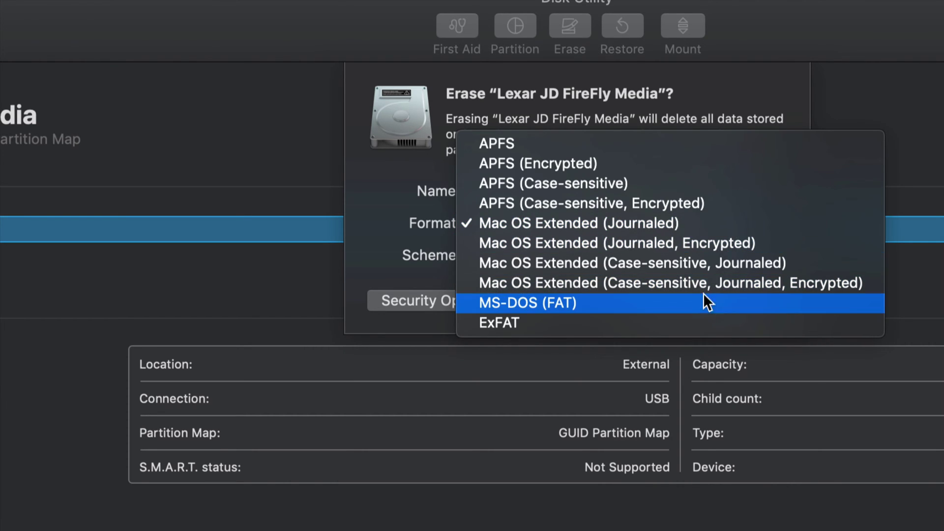
click(677, 321)
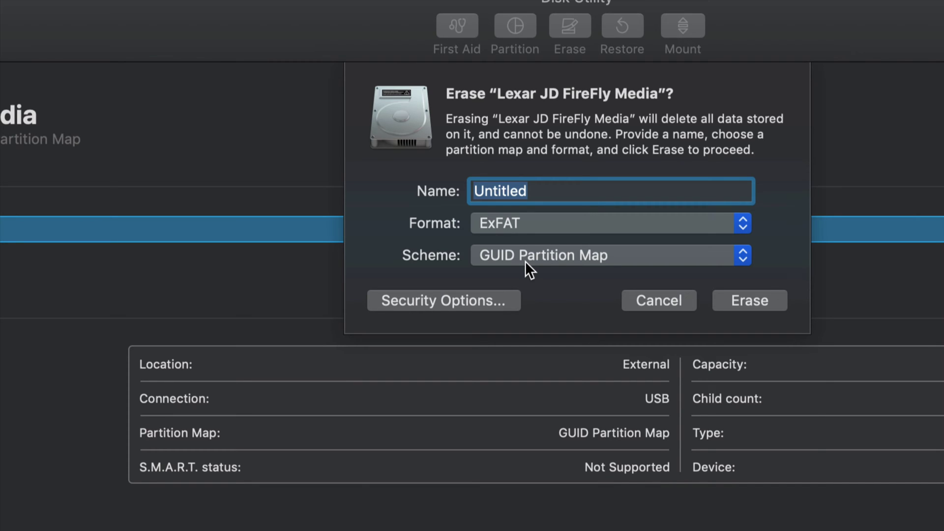
Switch the erase scheme from GUID Partition Map to Master Boot Record
click(538, 257)
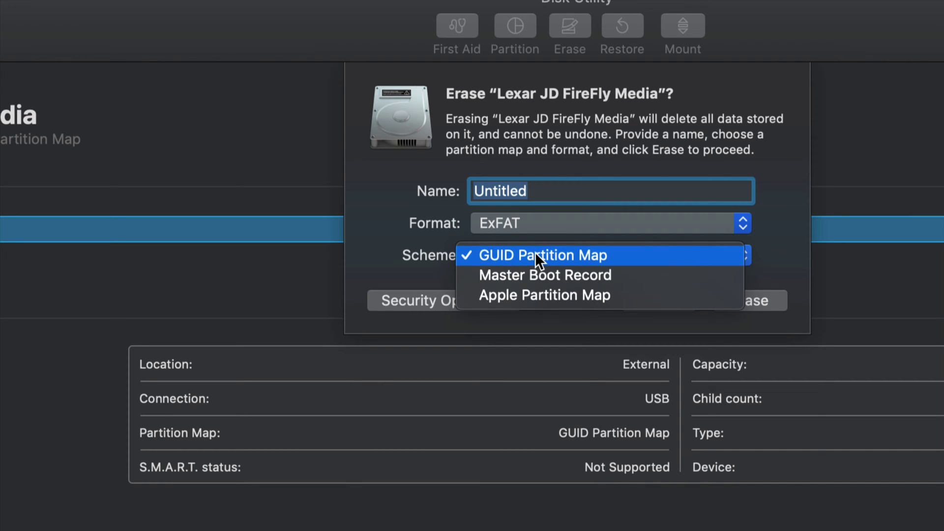
click(515, 277)
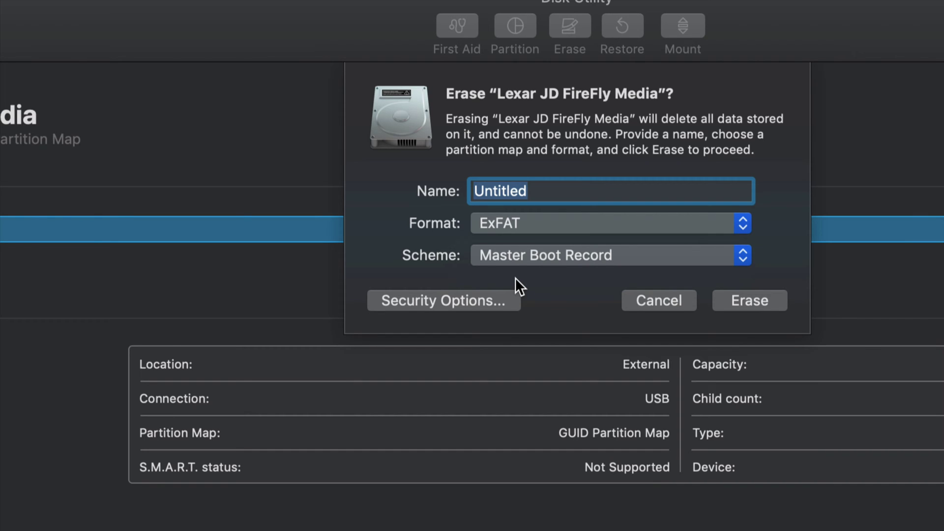
Erase the Lexar drive as ExFAT with Master Boot Record and dismiss the finished progress sheet
click(744, 303)
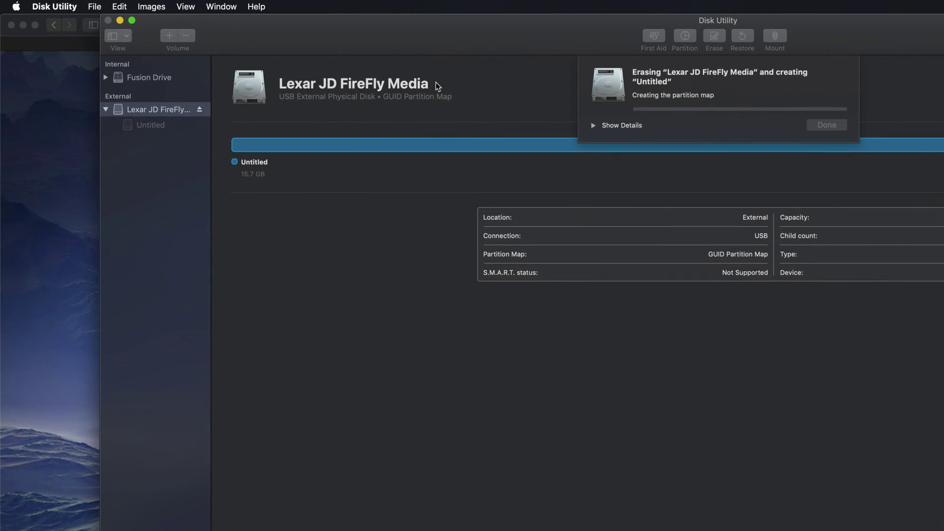
mouse_move(521, 37)
mouse_down()
mouse_move(459, 40)
mouse_move(429, 24)
mouse_up()
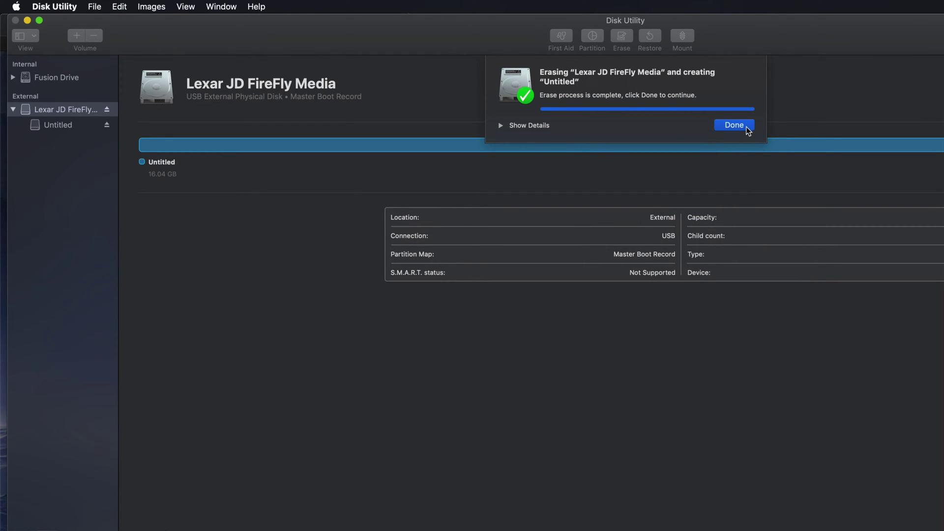
click(734, 125)
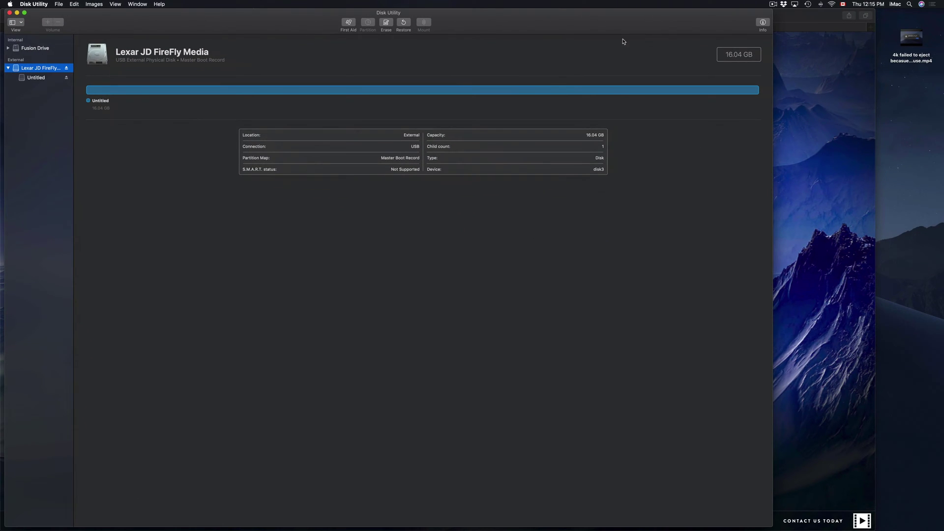
drag(570, 27, 603, 28)
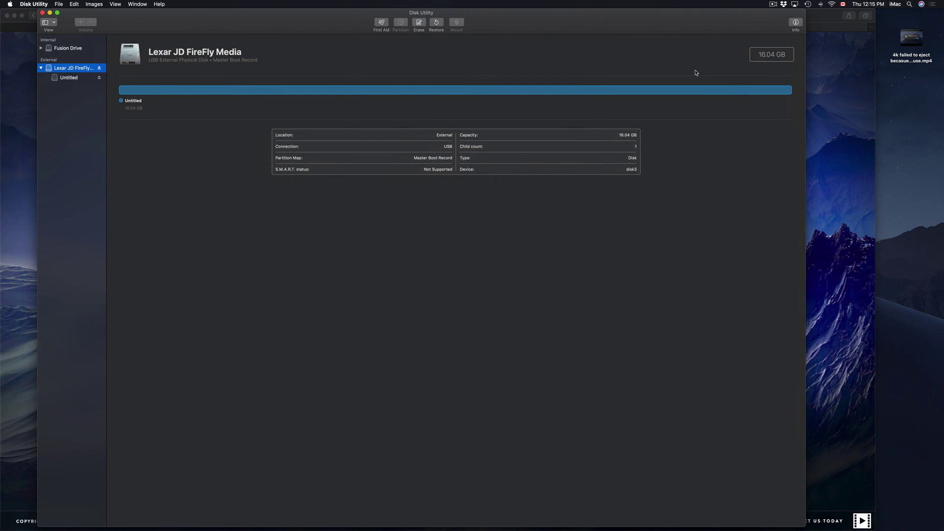
click(921, 103)
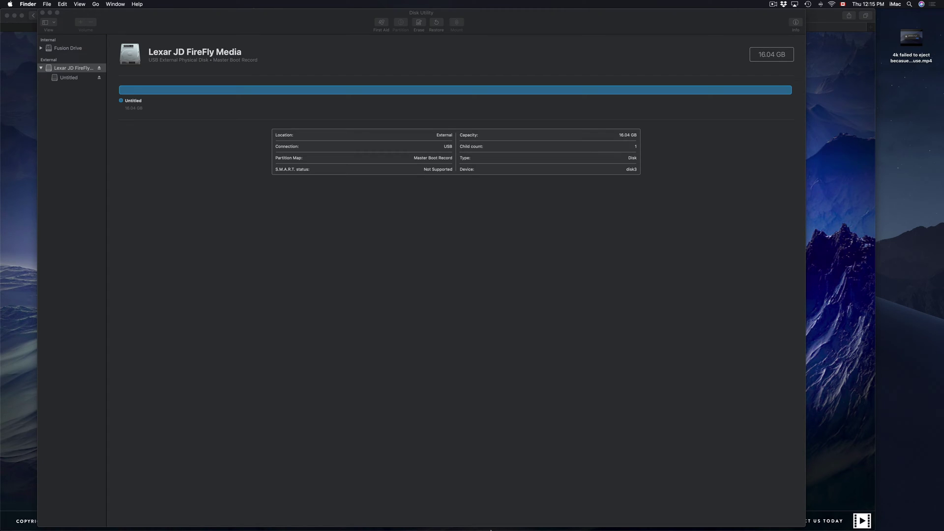
mouse_move(480, 529)
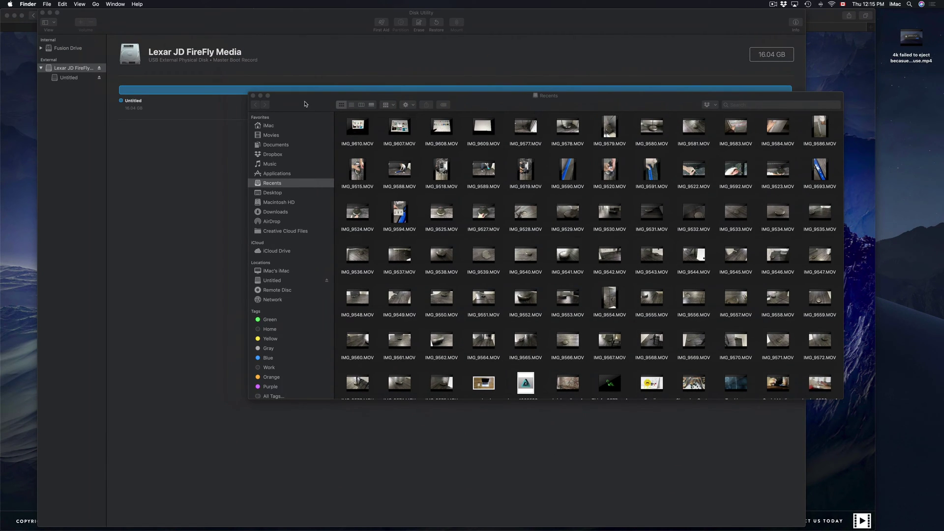
drag(306, 102, 228, 200)
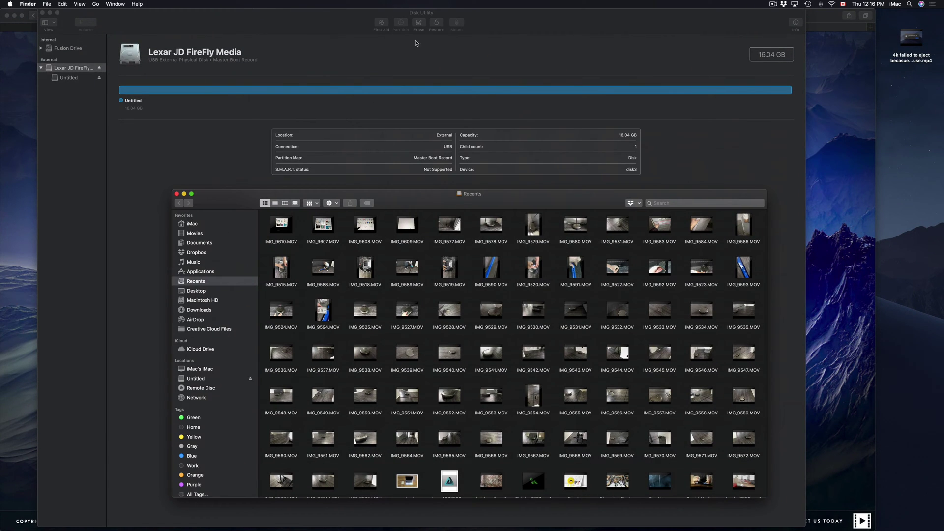
click(333, 28)
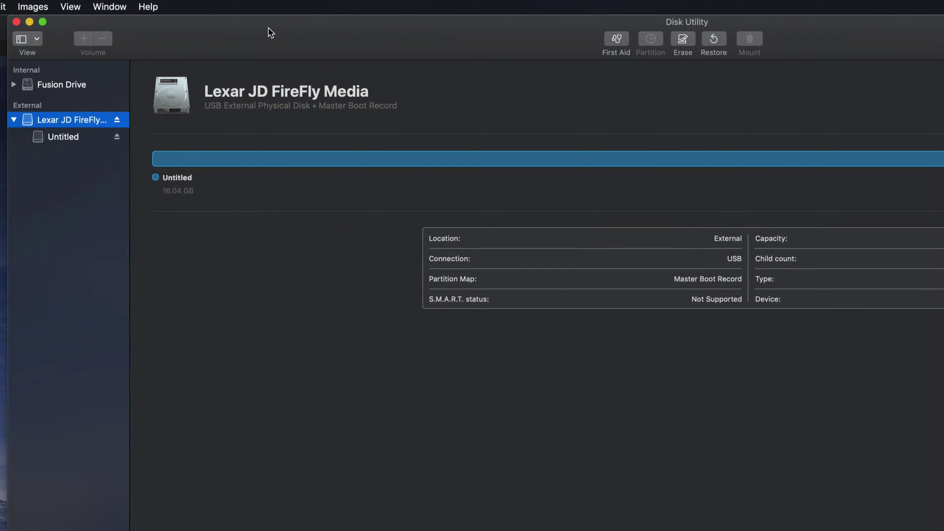
Reopen Erase for the Lexar drive with MS-DOS (FAT) format and Master Boot Record scheme
click(687, 45)
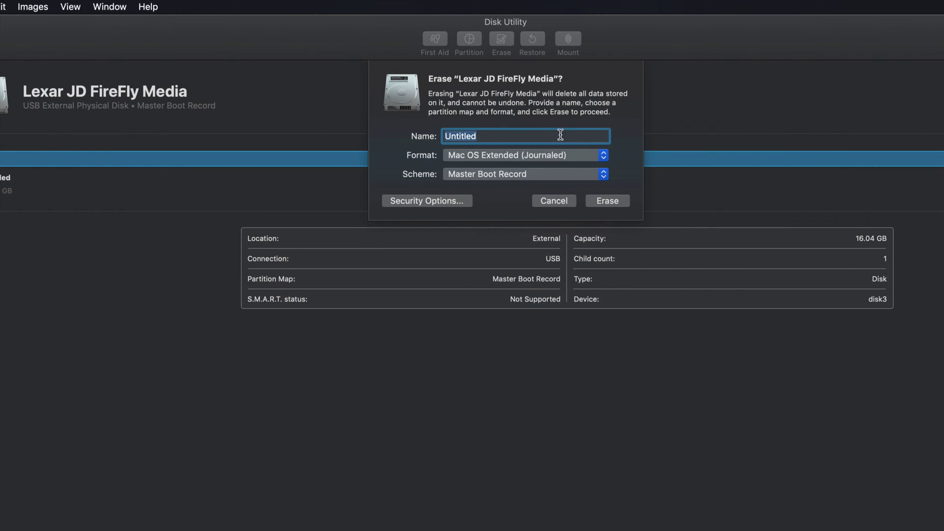
click(603, 155)
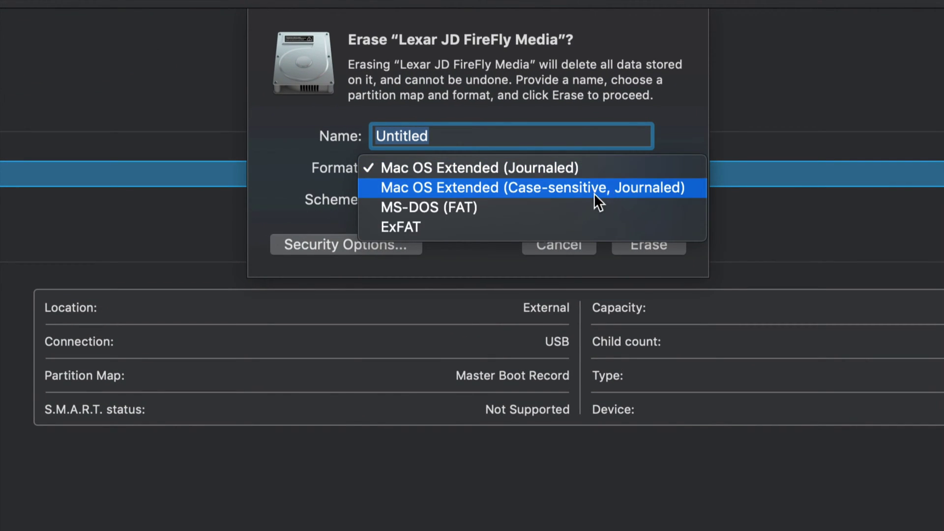
key(Escape)
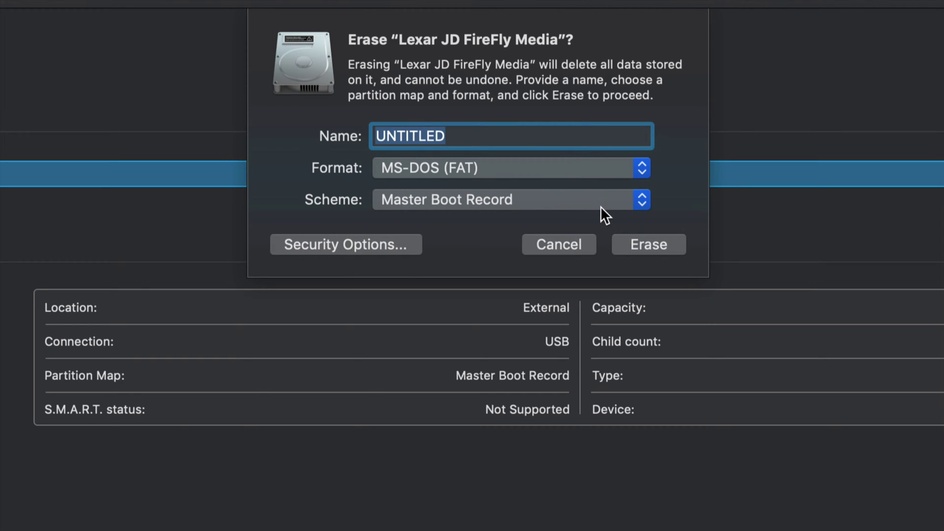
click(600, 205)
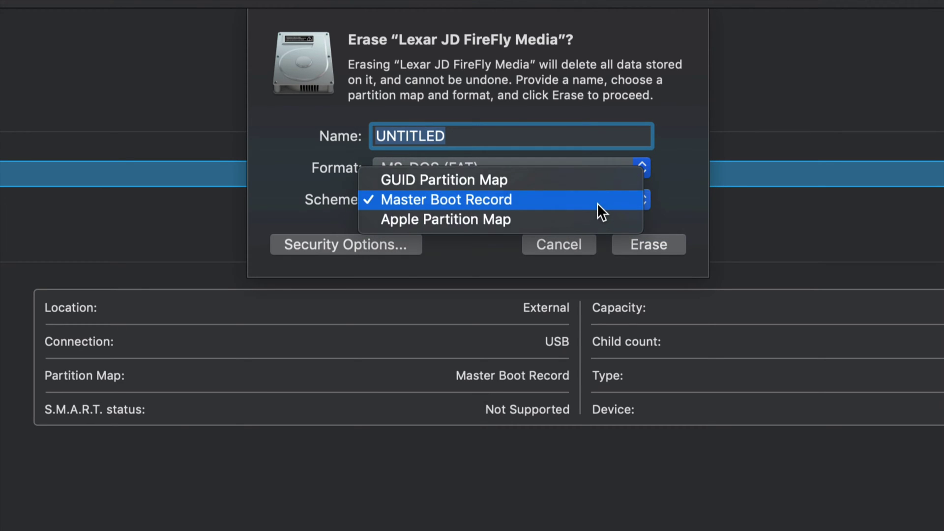
click(585, 181)
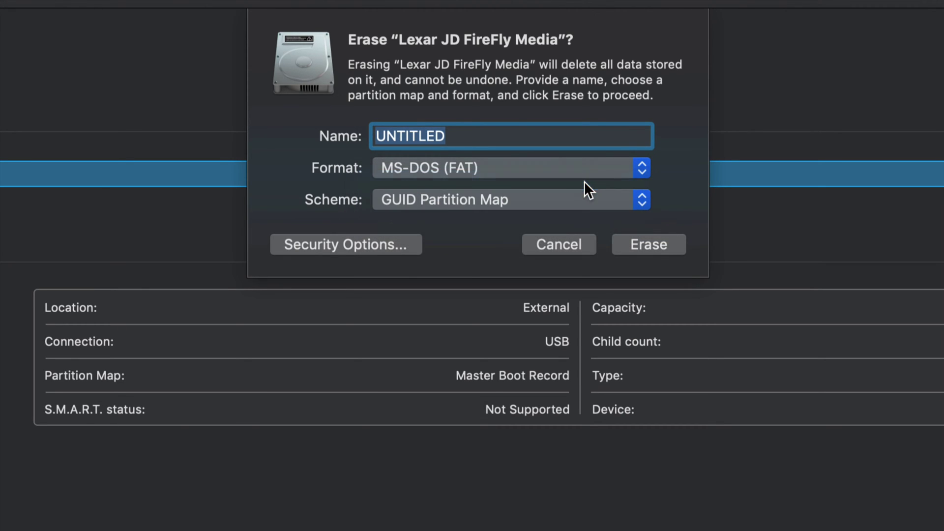
click(562, 204)
click(559, 213)
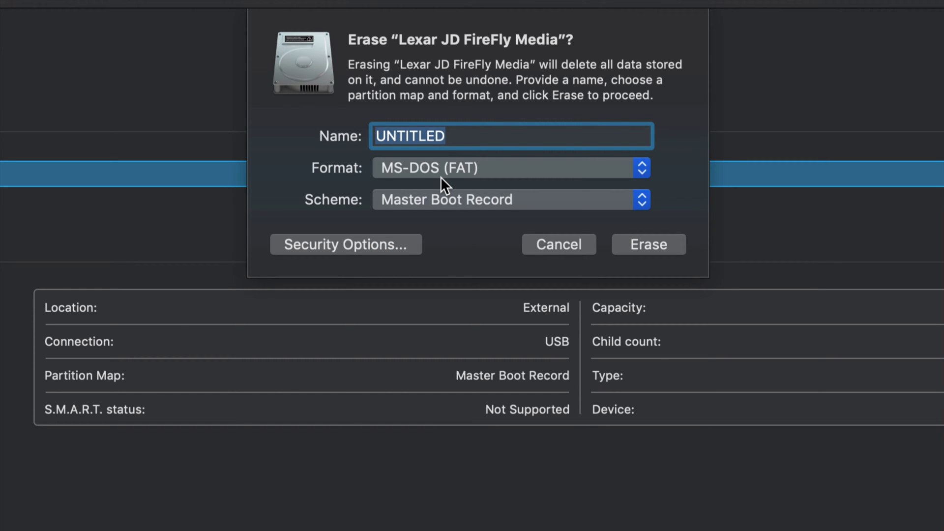
Rename the volume from UNTITLED to MOVIES and erase the drive as MS-DOS (FAT)
drag(457, 136, 368, 140)
click(434, 133)
drag(463, 134, 367, 140)
text(TEST)
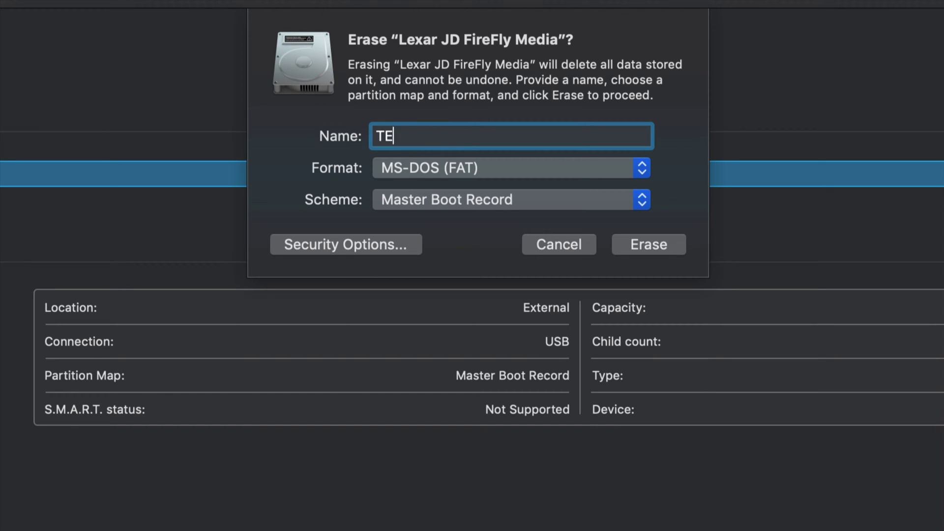
key(super+Left)
key(Right)
key(Right)
key(Right)
key(Right)
key(BackSpace)
key(BackSpace)
key(BackSpace)
key(BackSpace)
text(HAD)
key(BackSpace)
key(BackSpace)
key(BackSpace)
text(MOVIES)
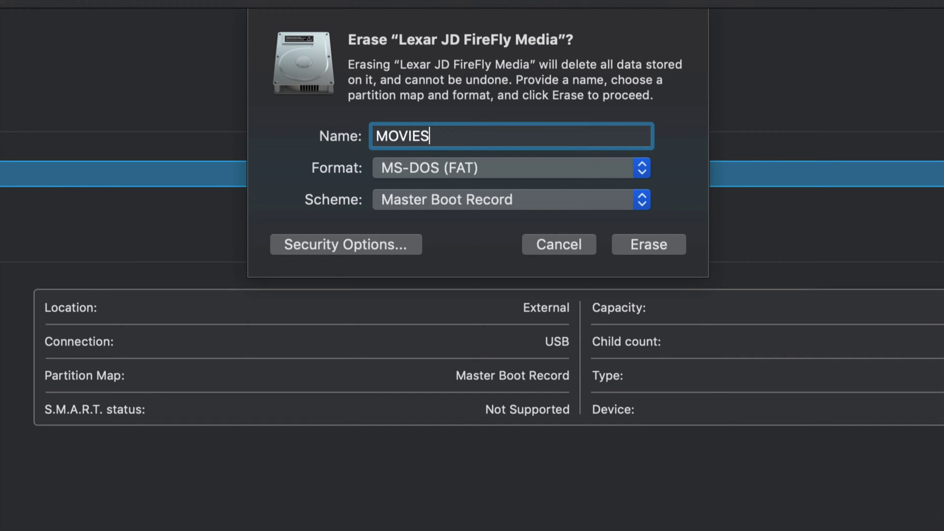
click(680, 246)
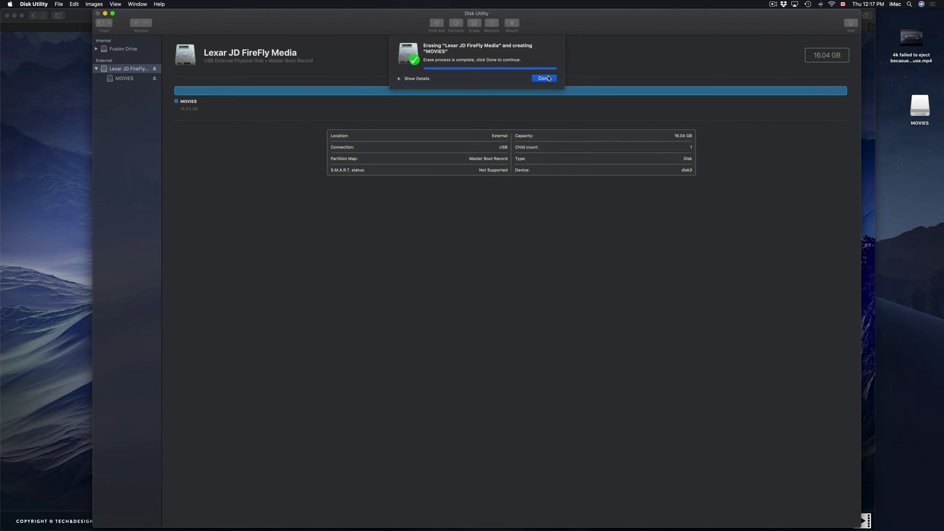
Dismiss the erase-complete notice and confirm the 16.04 GB MOVIES volume is on the desktop
click(544, 78)
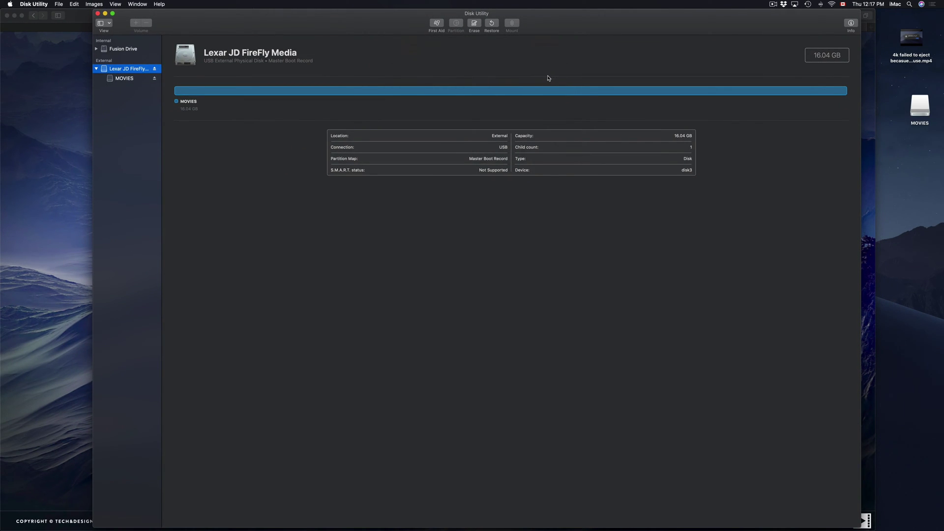
drag(569, 26, 579, 24)
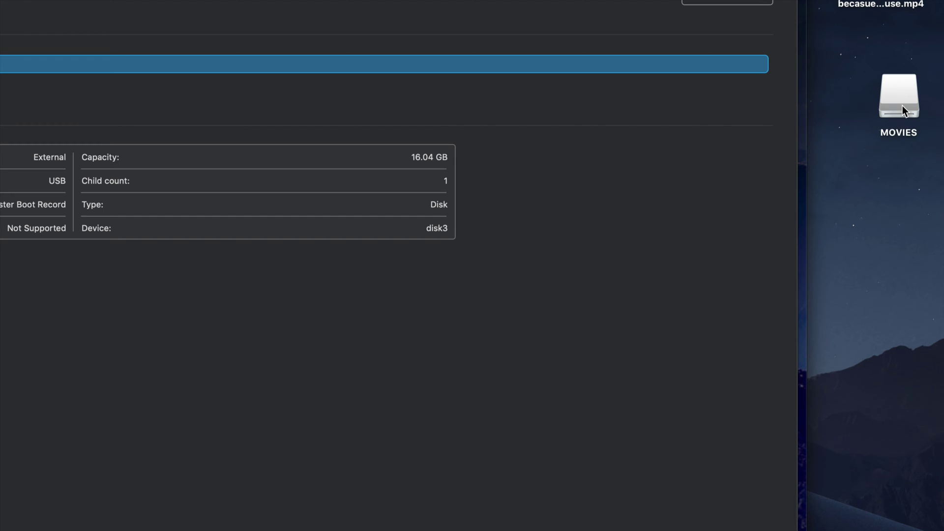
drag(901, 105, 883, 135)
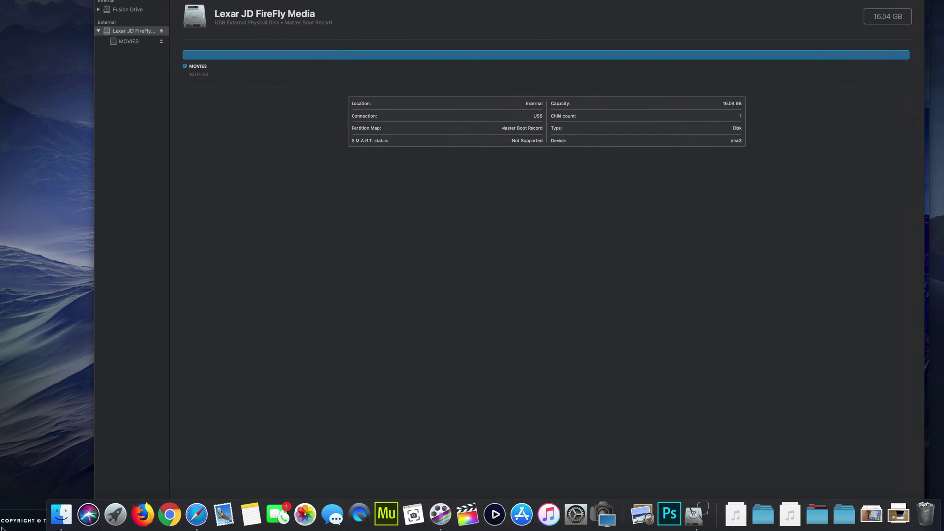
Open a Finder window showing the MOVIES drive's contents
click(61, 514)
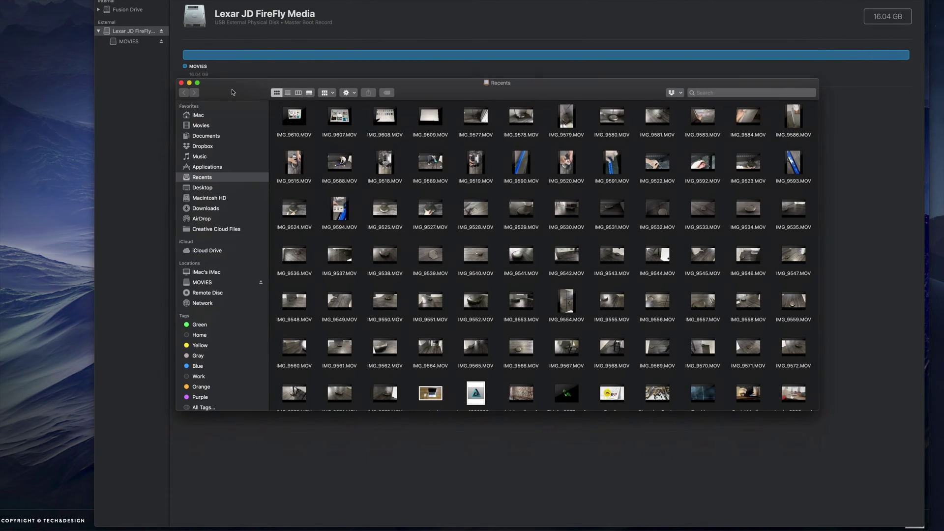
mouse_move(305, 242)
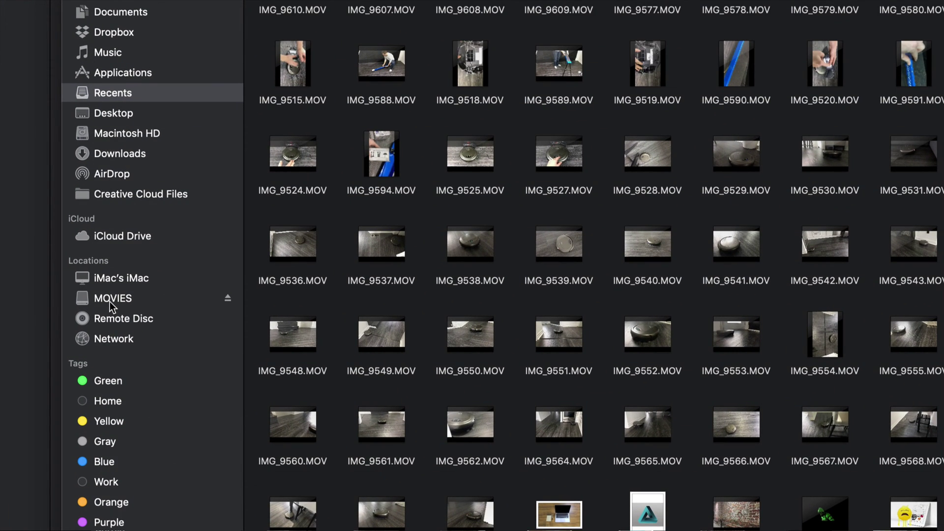
click(113, 298)
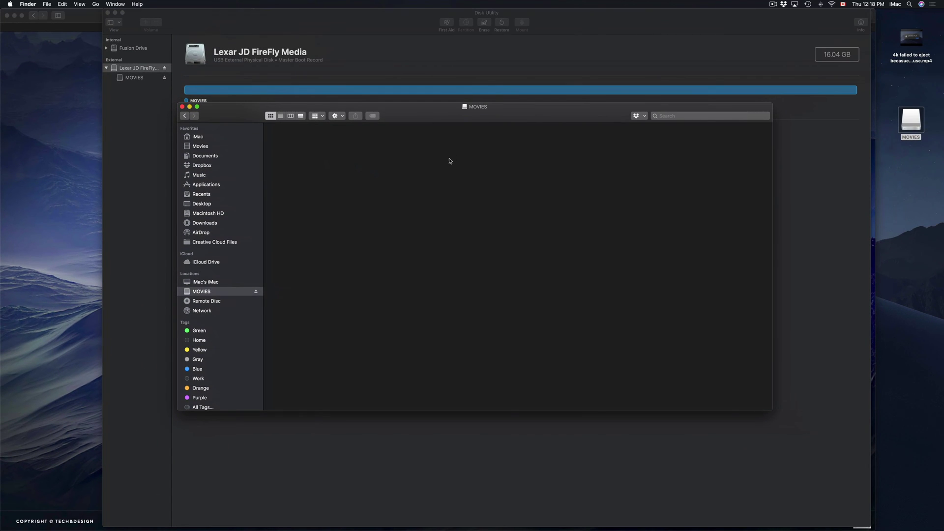
drag(508, 122, 483, 132)
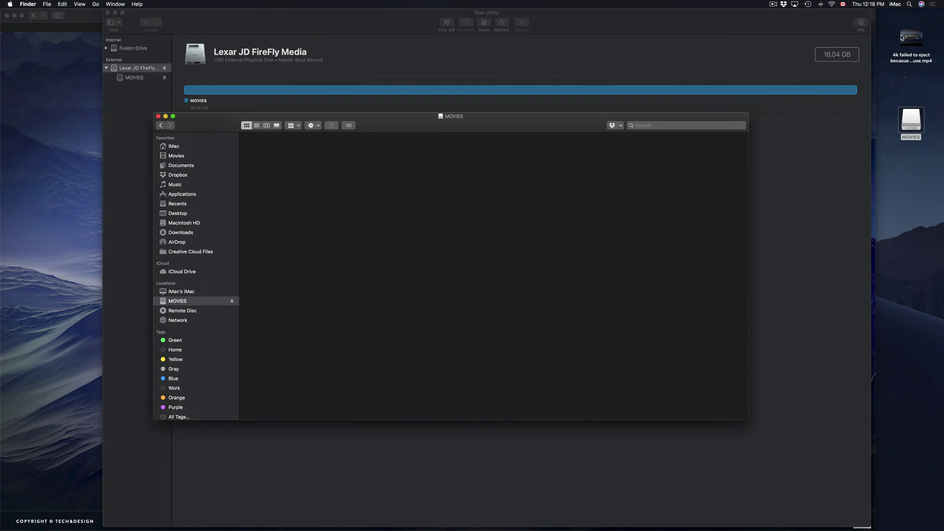
Copy the 4k .mp4 video from the desktop onto the MOVIES drive
click(910, 36)
drag(911, 37, 278, 158)
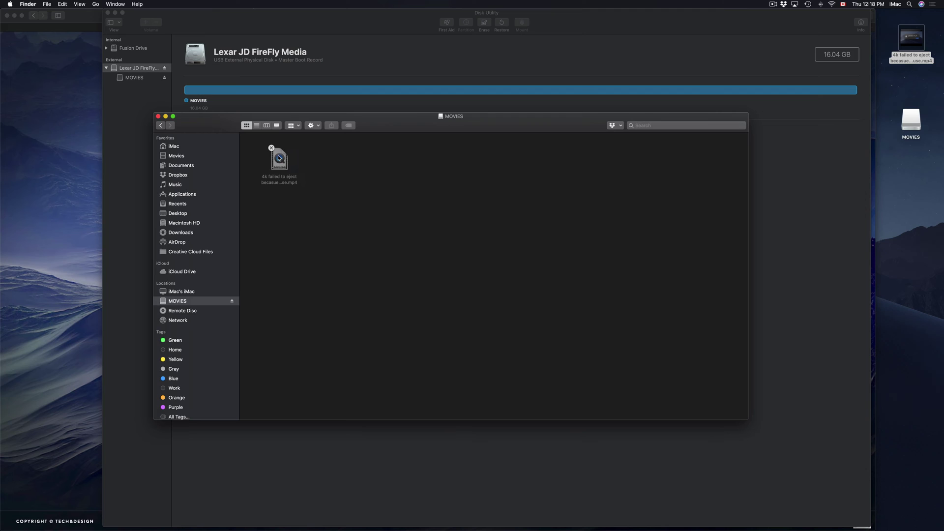
click(913, 124)
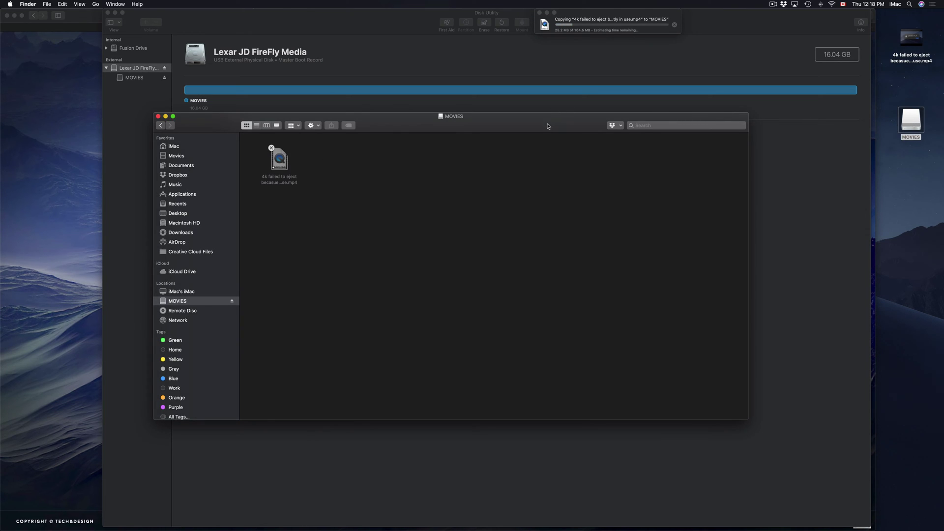
drag(546, 123, 542, 122)
click(934, 39)
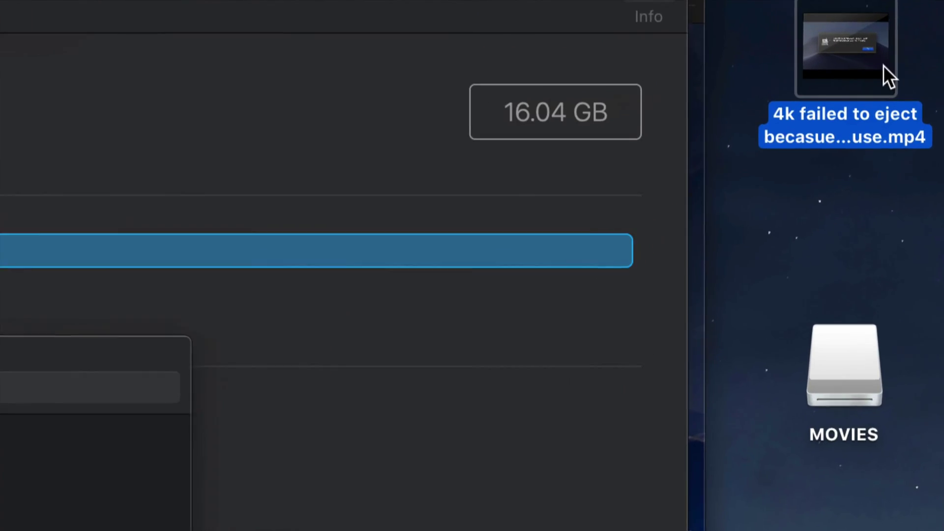
mouse_move(917, 47)
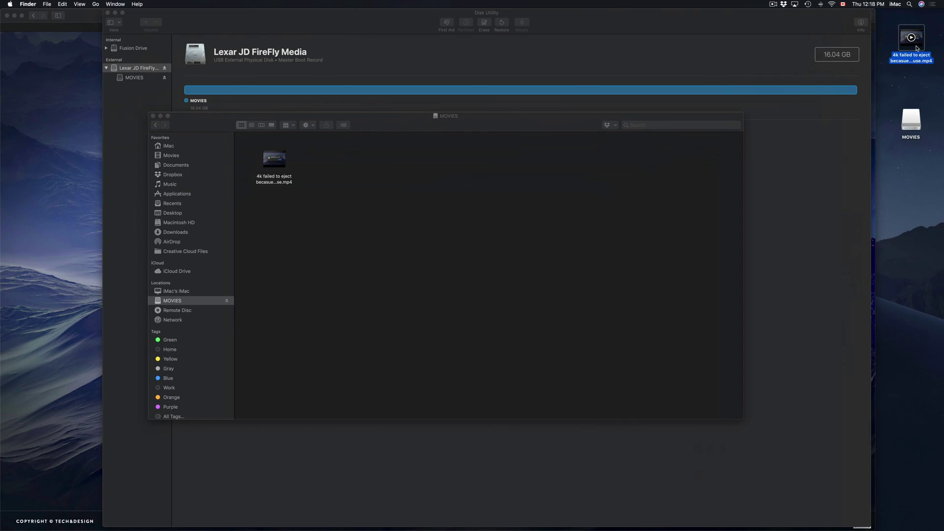
right_click(900, 81)
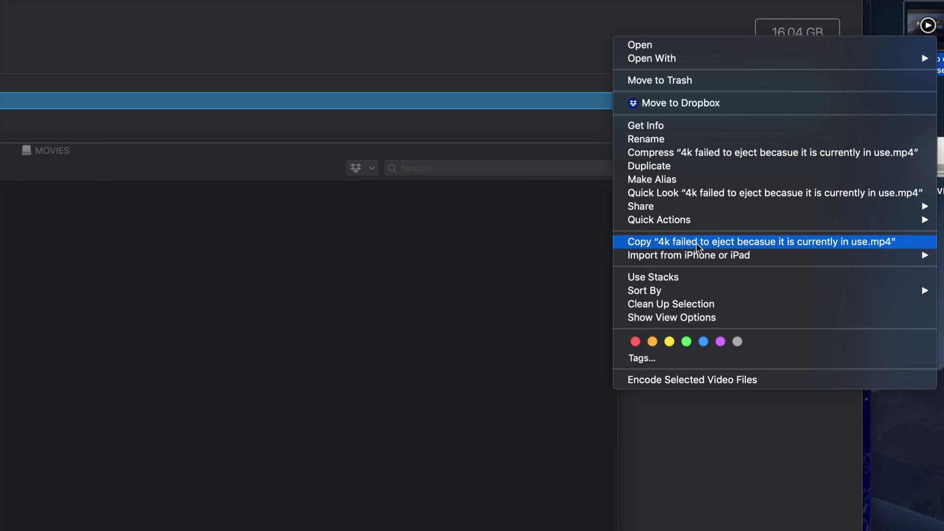
click(672, 243)
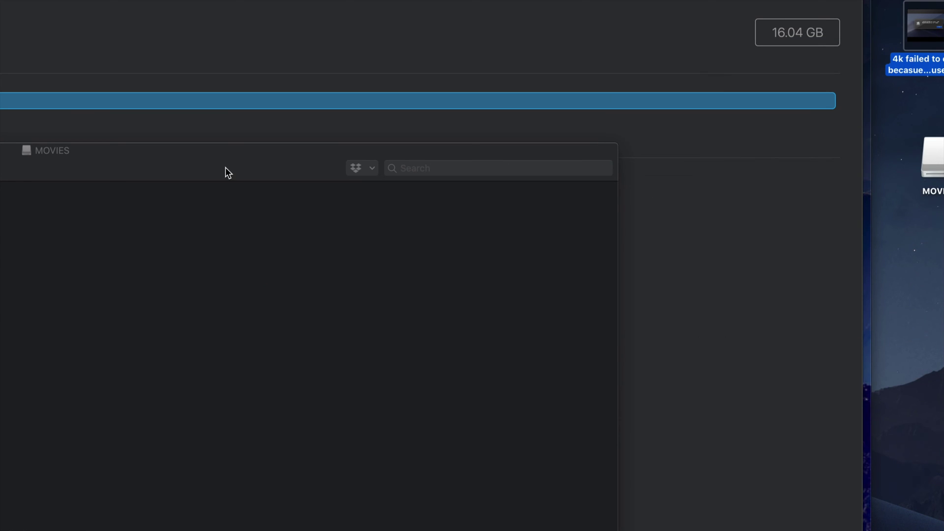
drag(225, 172, 455, 120)
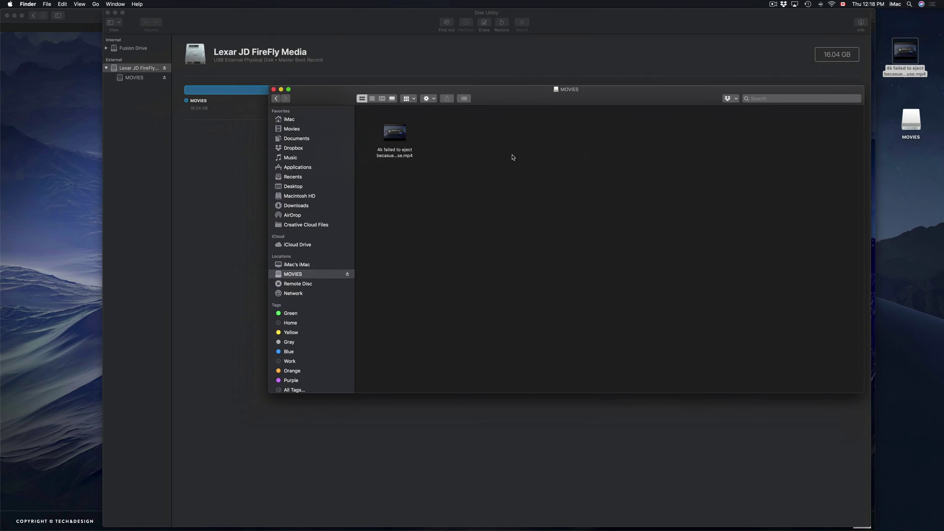
right_click(58, 226)
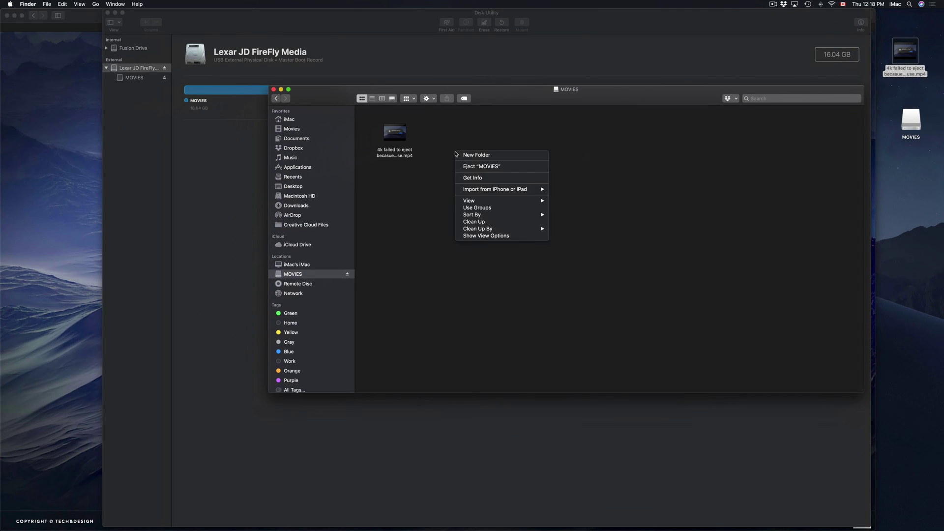
click(631, 150)
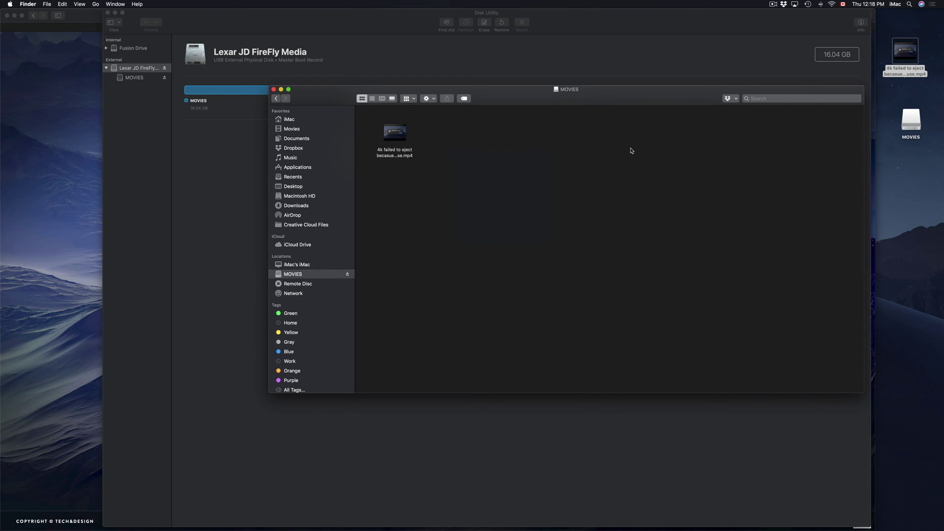